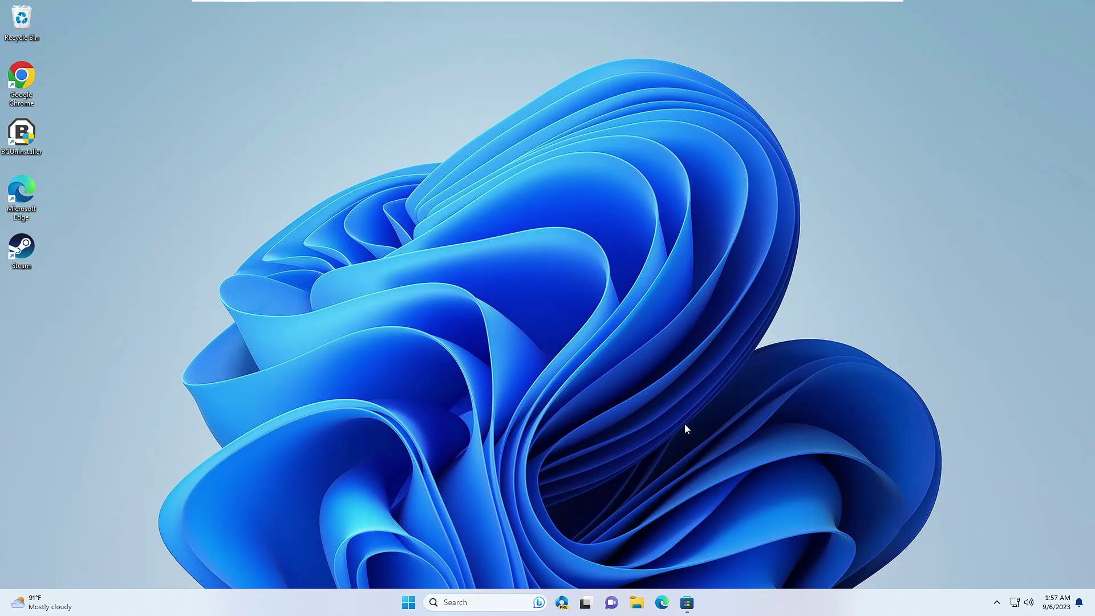
- Find Wintoys in the Microsoft Store through the earlier wintoys search, open it, and allow it to make changes to the device
left_click(687, 606)
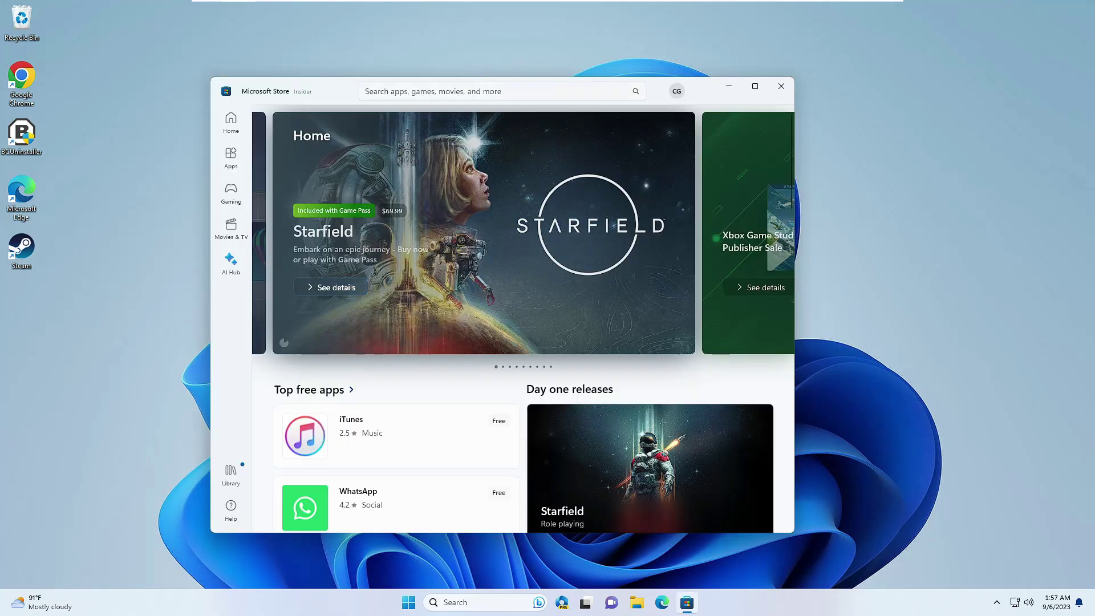
left_click(399, 91)
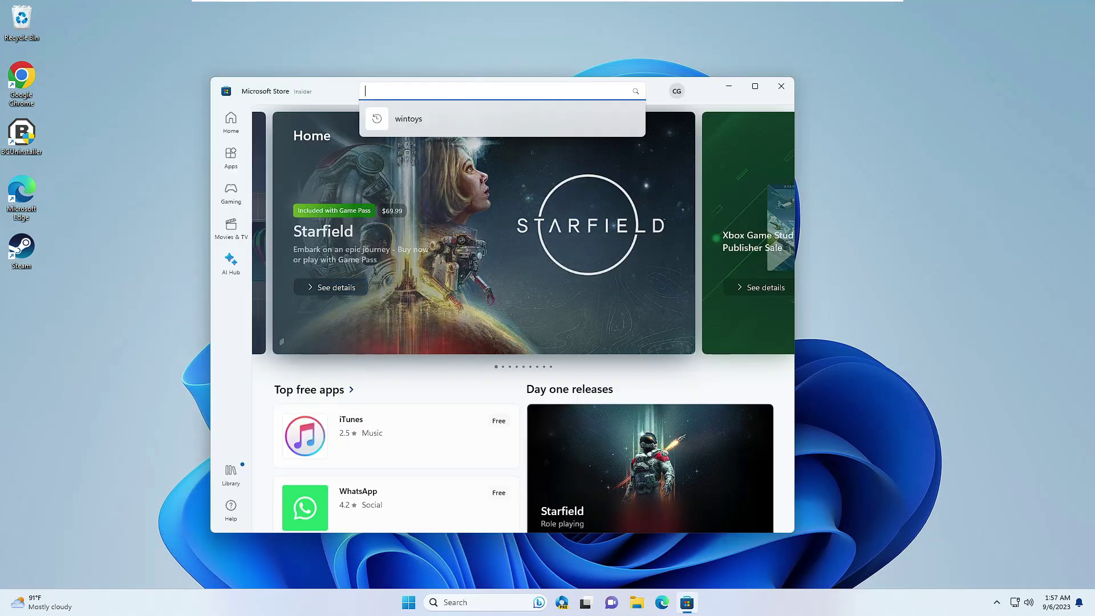
left_click(424, 121)
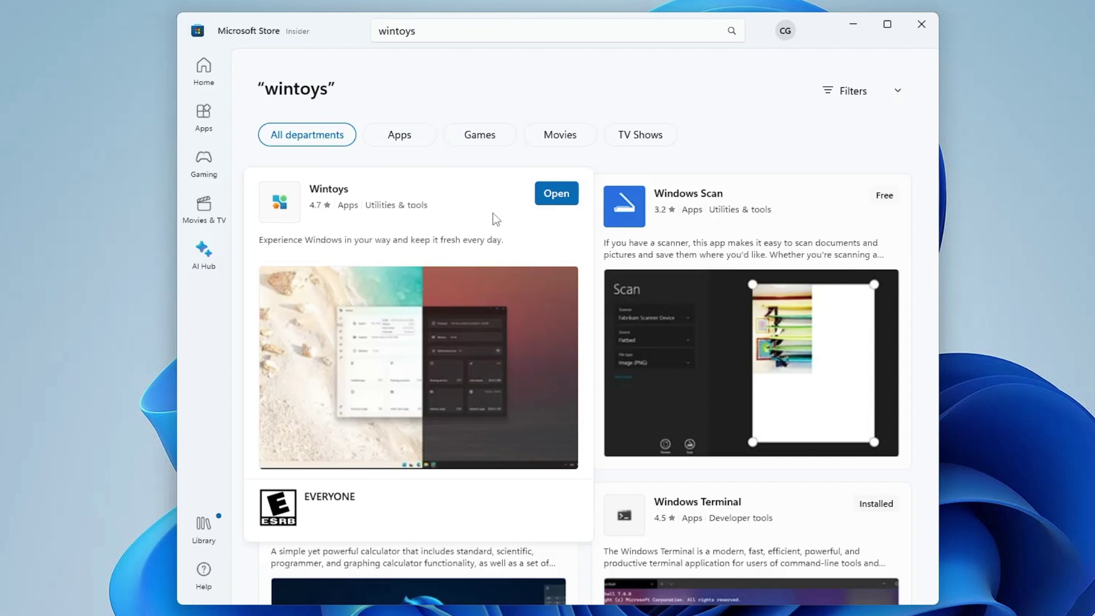
left_click(558, 196)
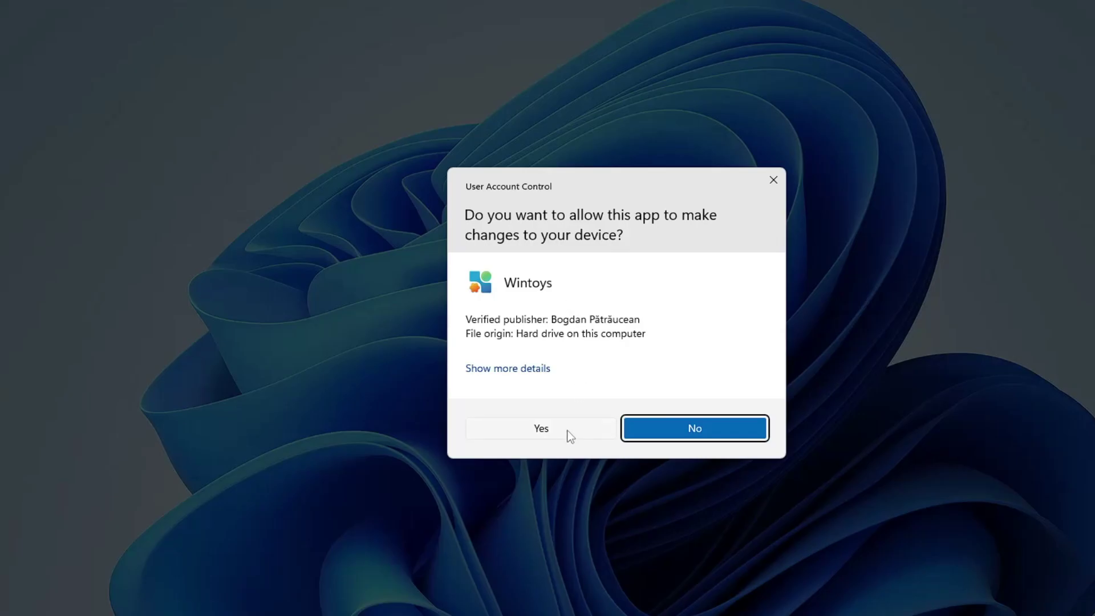
left_click(569, 432)
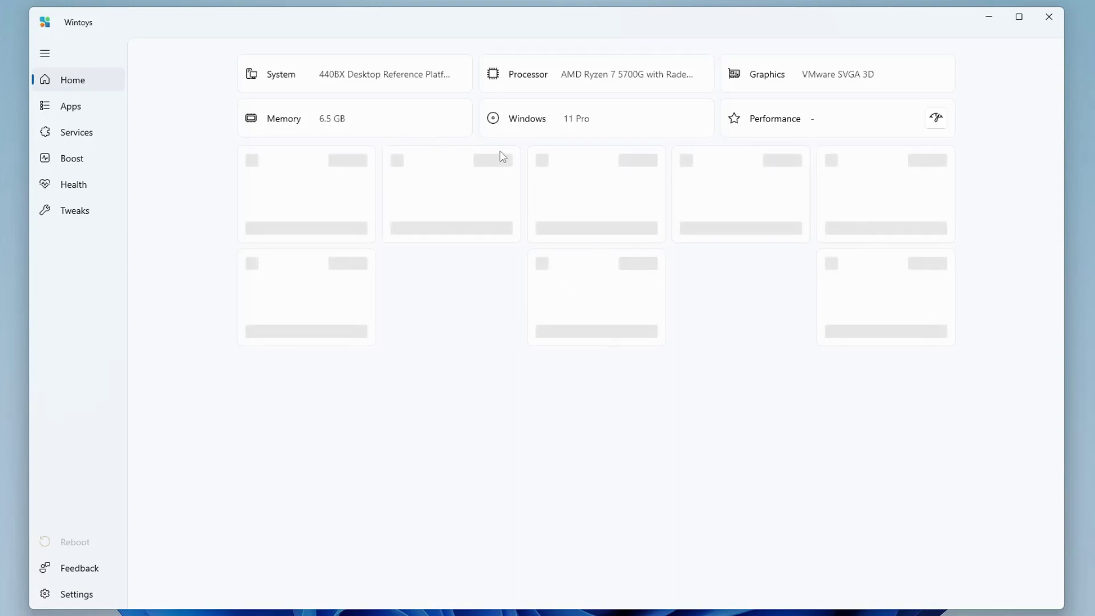
- Uninstall MSN Weather from the list of installed apps
mouse_move(391, 81)
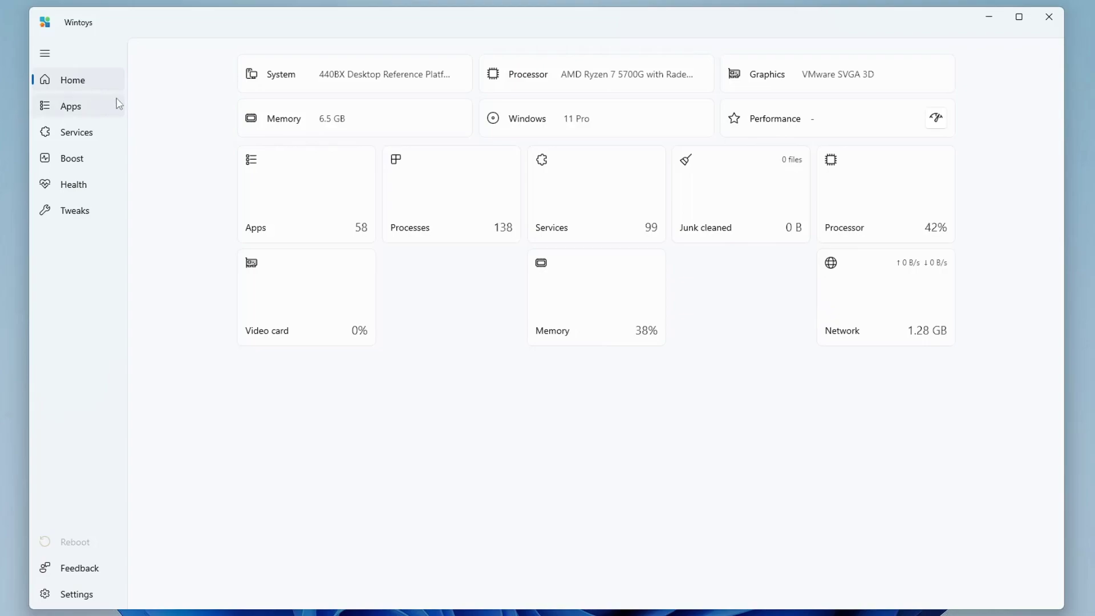
left_click(79, 113)
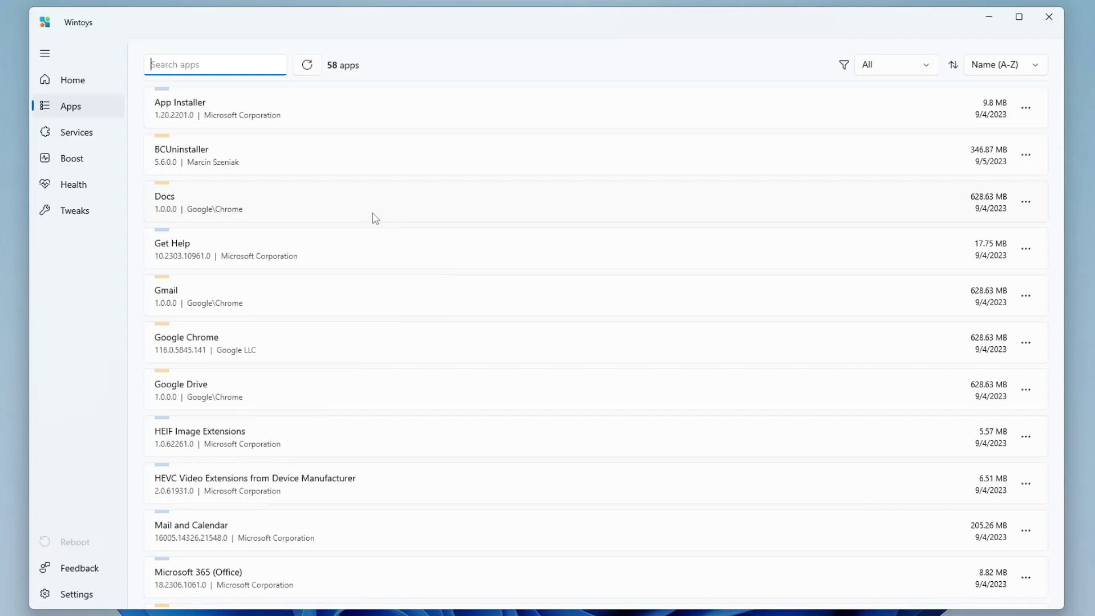
scroll(375, 218, "down", 10)
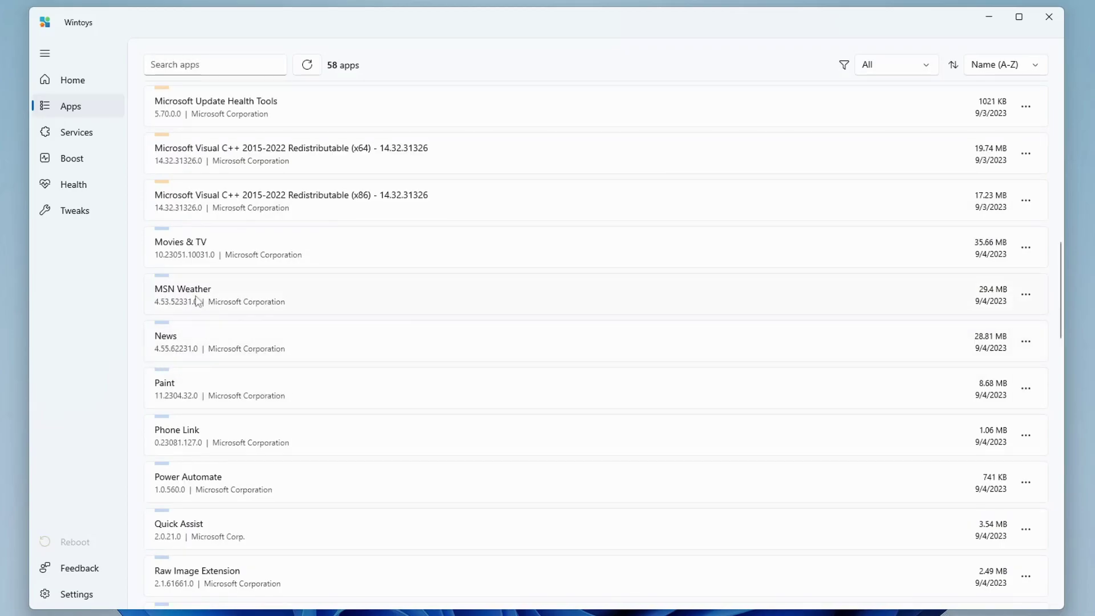
left_click(1026, 295)
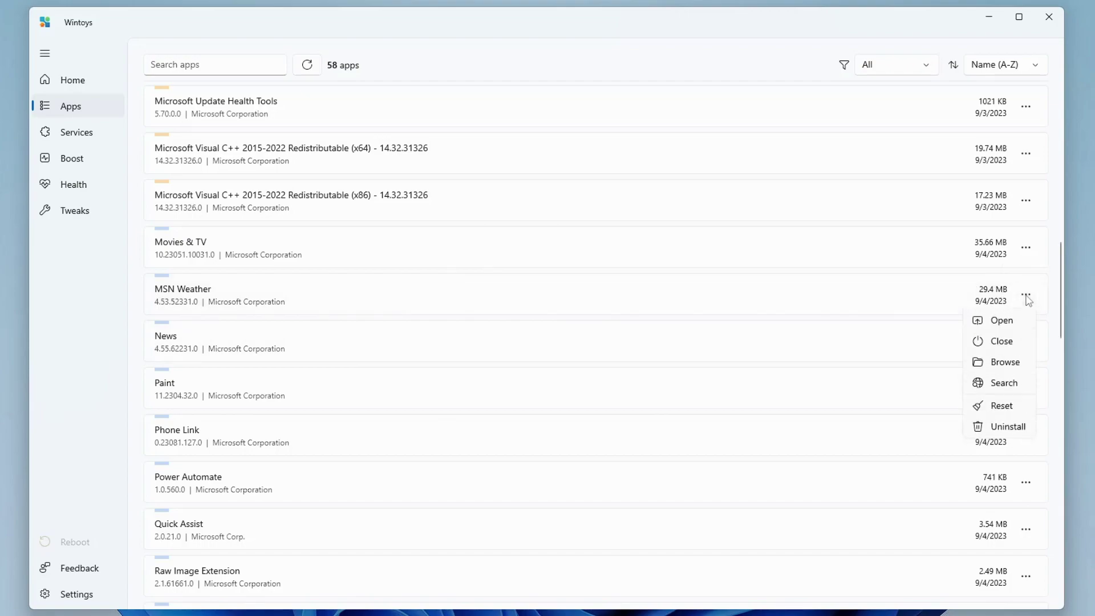
left_click(1015, 427)
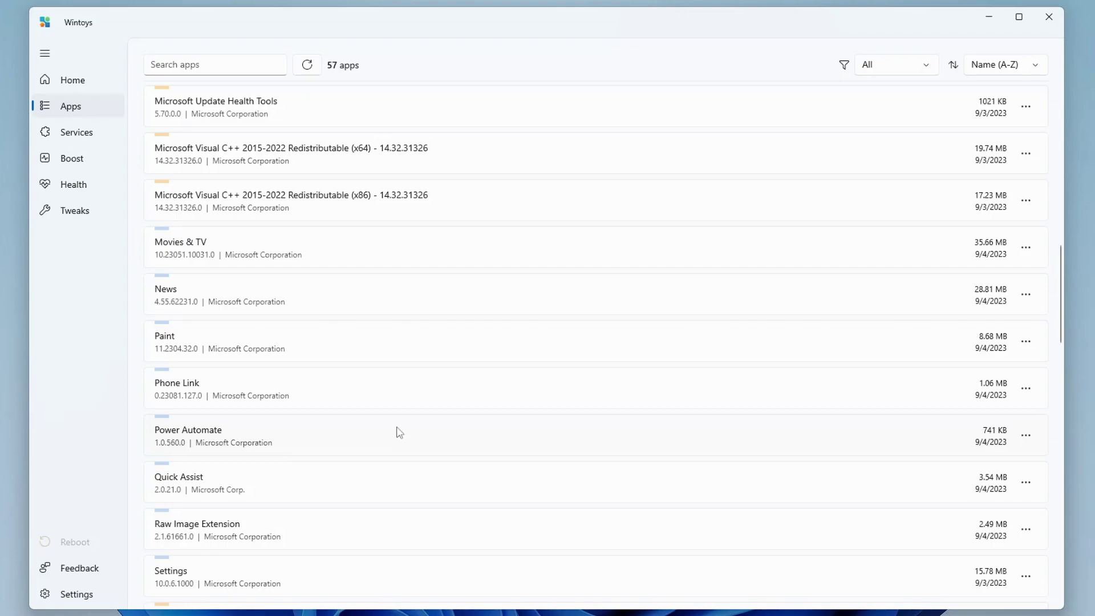
- Try to set the AppX Deployment Service (AppXSVC) mode to Automatic and look through the running services
left_click(83, 137)
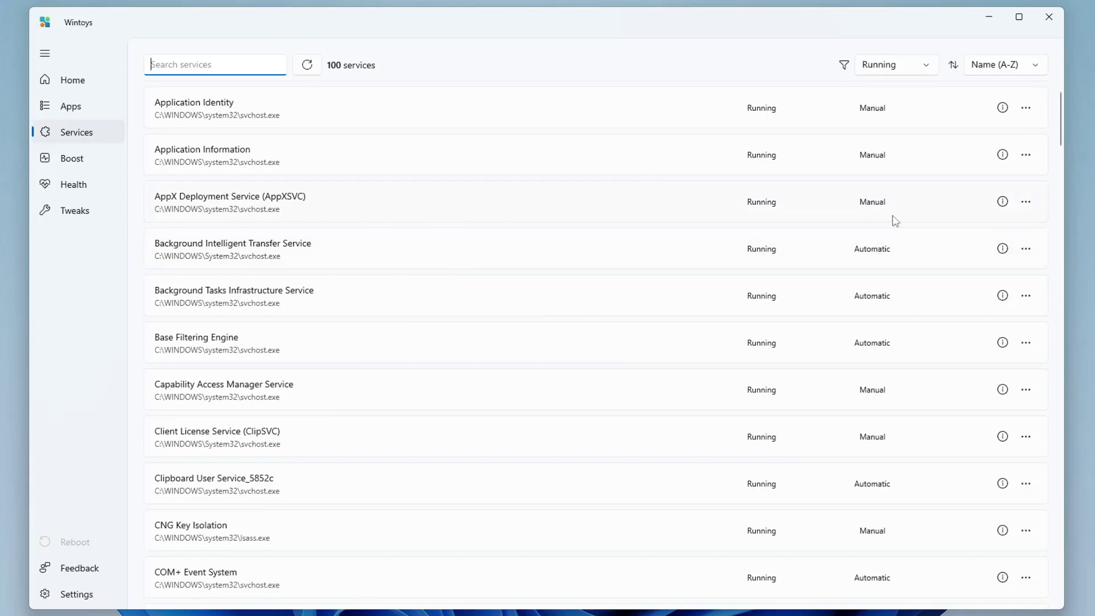
left_click(1029, 205)
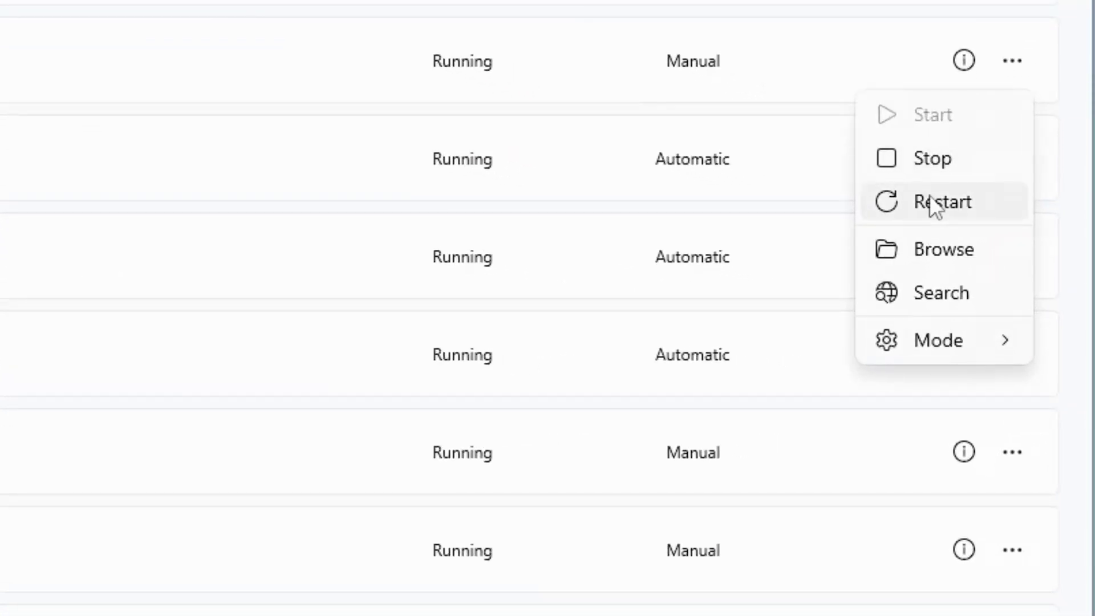
mouse_move(948, 342)
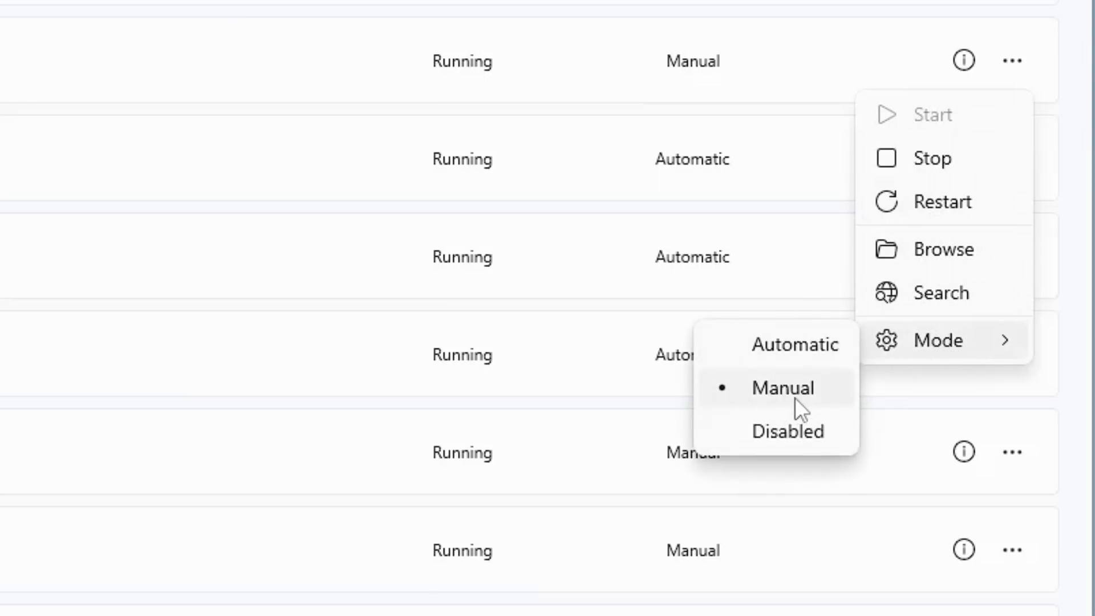
left_click(807, 343)
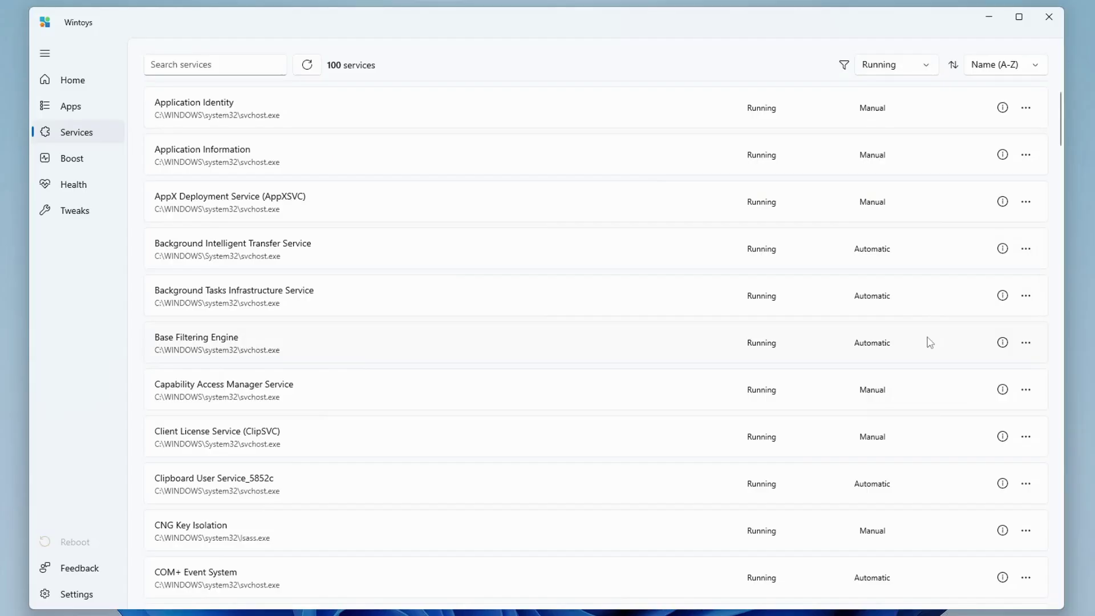
scroll(790, 398, "down", 8)
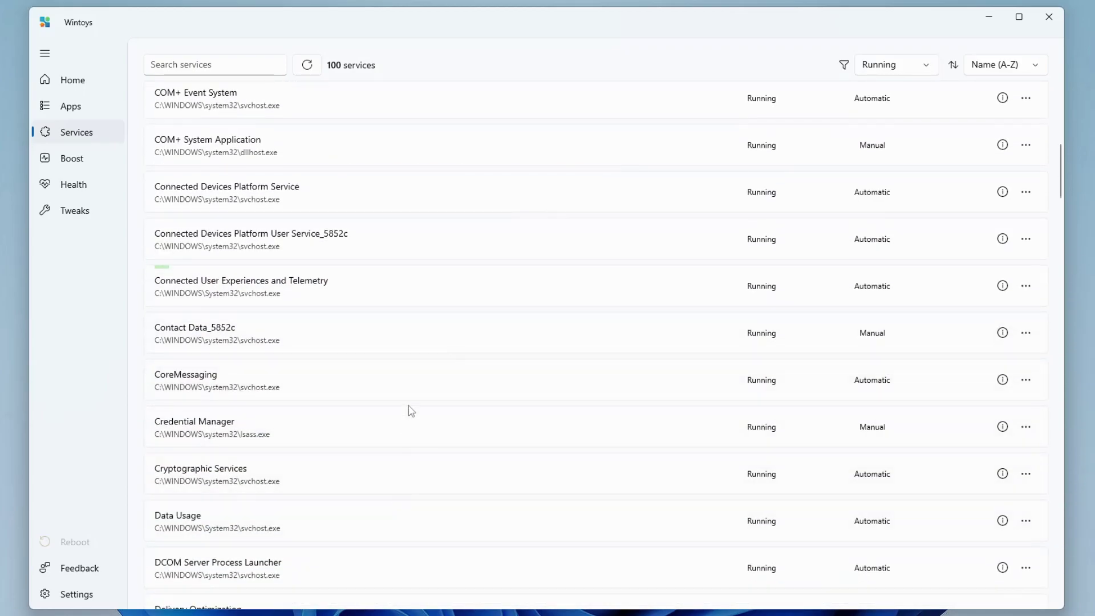
scroll(318, 372, "down", 4)
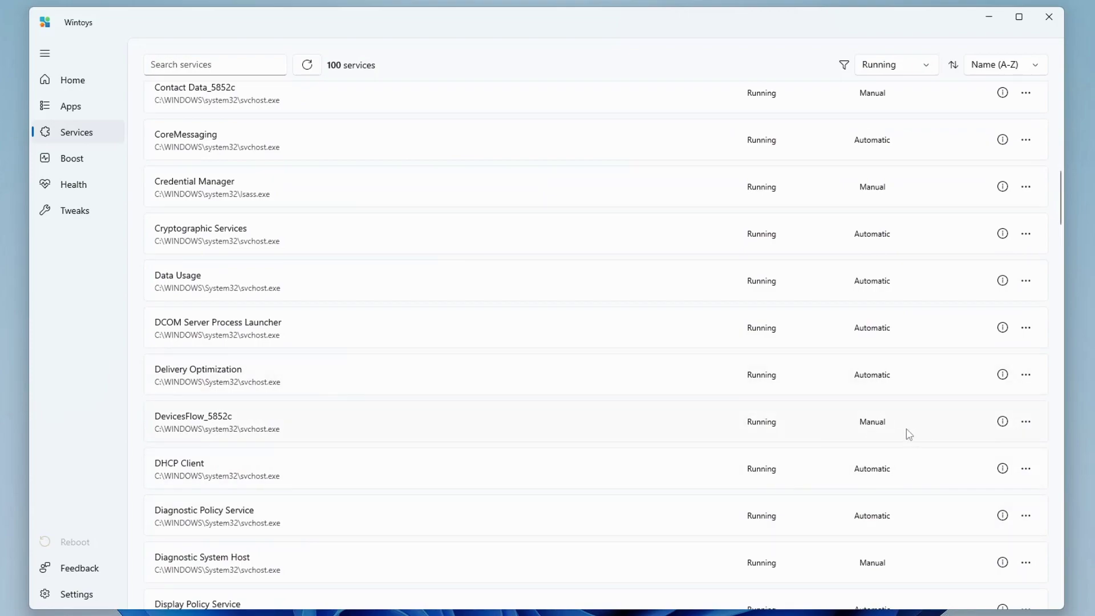
- Turn off HAGS (Hardware-accelerated GPU Scheduling) in the Boost settings
left_click(85, 164)
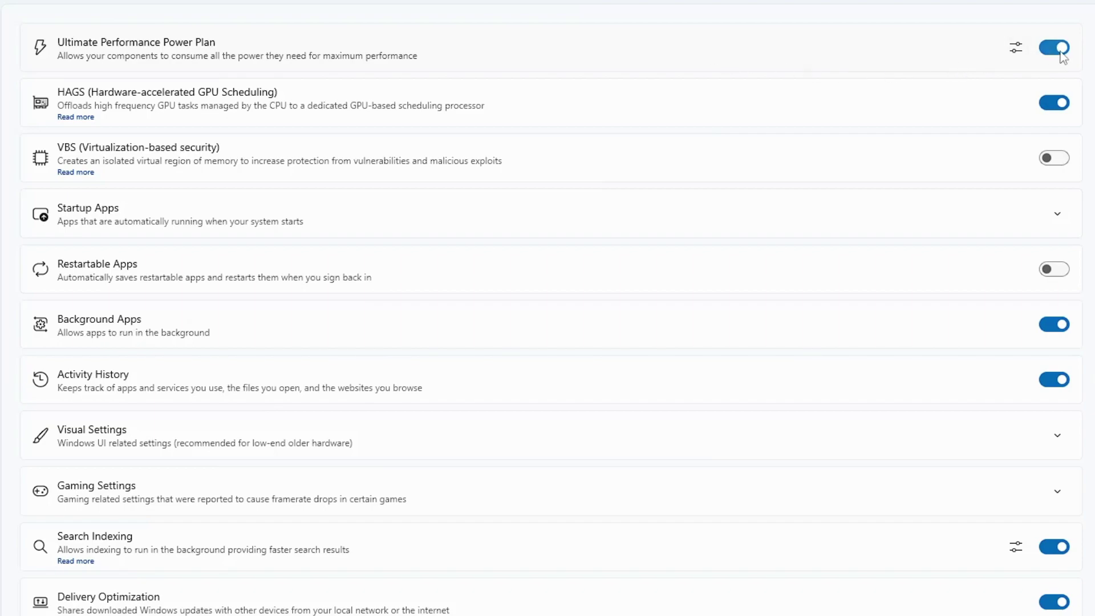
mouse_move(1061, 52)
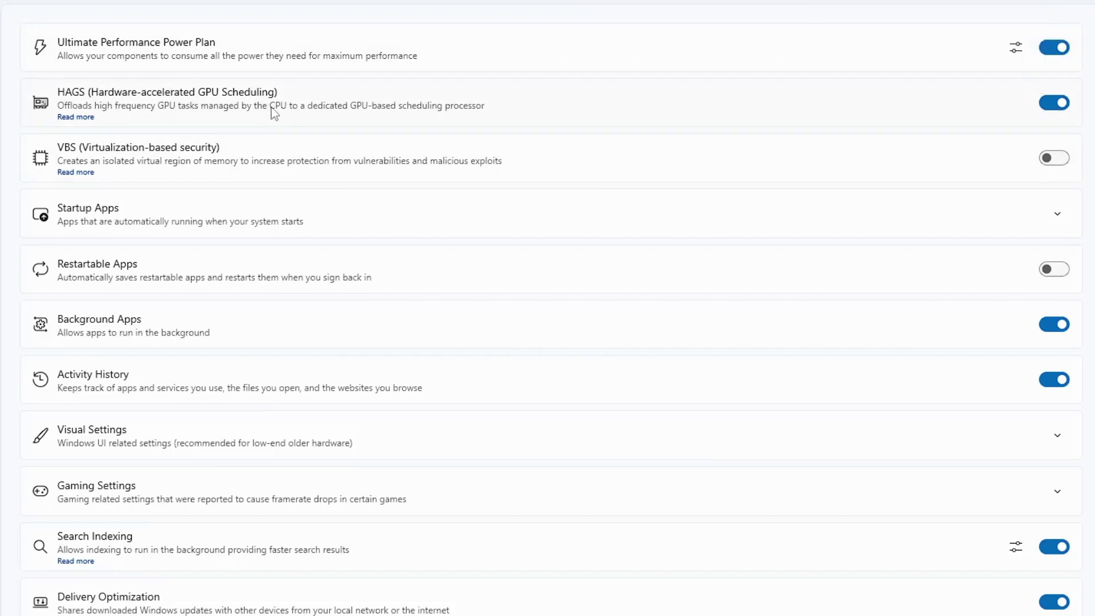
left_click(1062, 113)
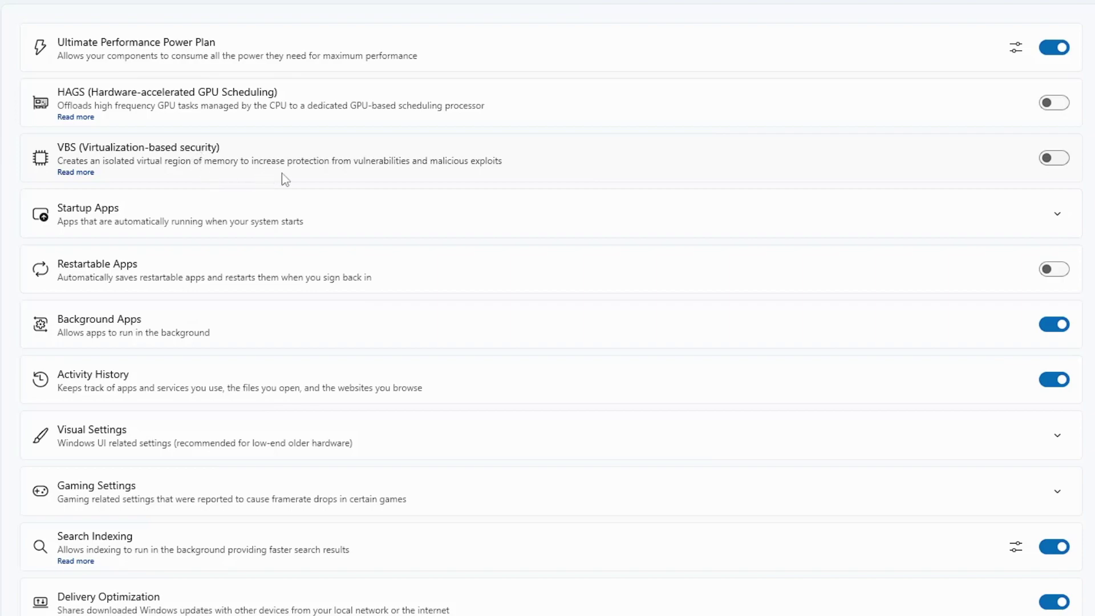
mouse_move(1060, 169)
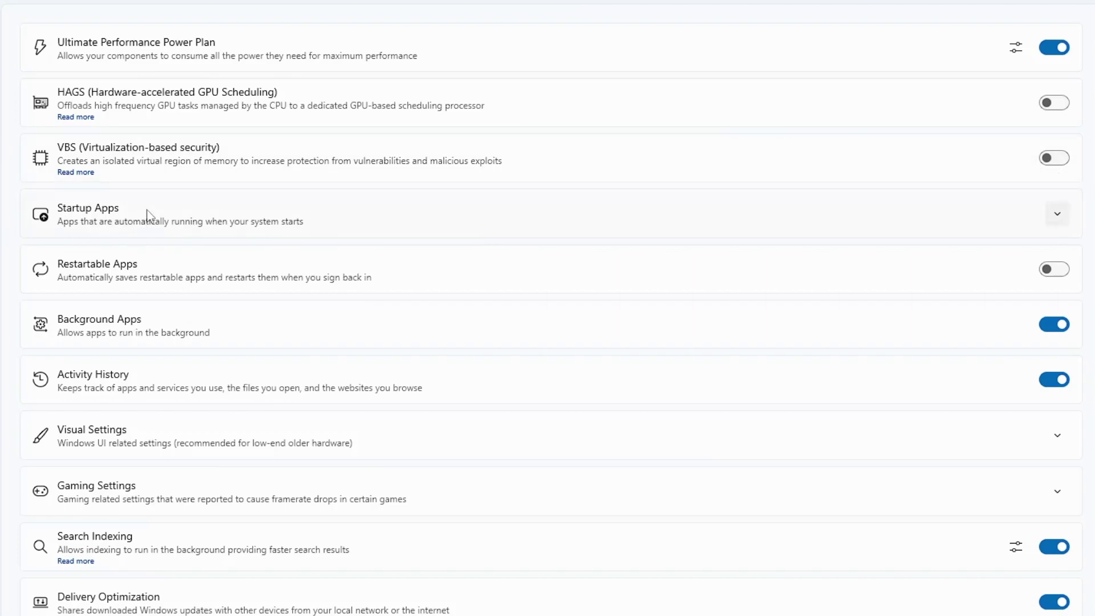
- Expand the Startup Apps list and delete the Opera GX Stable entry
left_click(1058, 215)
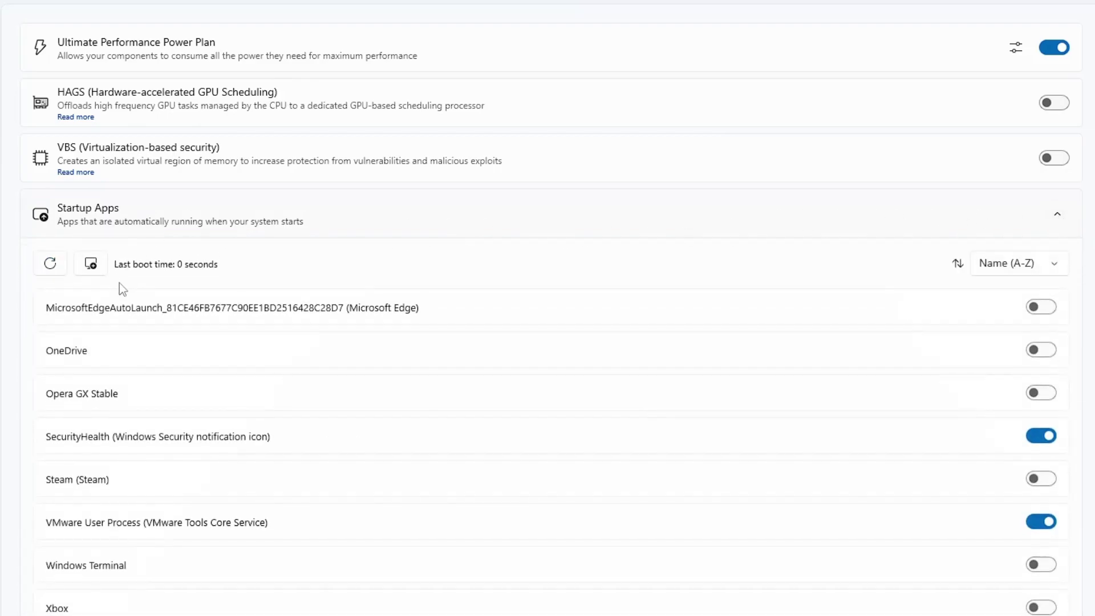
scroll(97, 436, "down", 2)
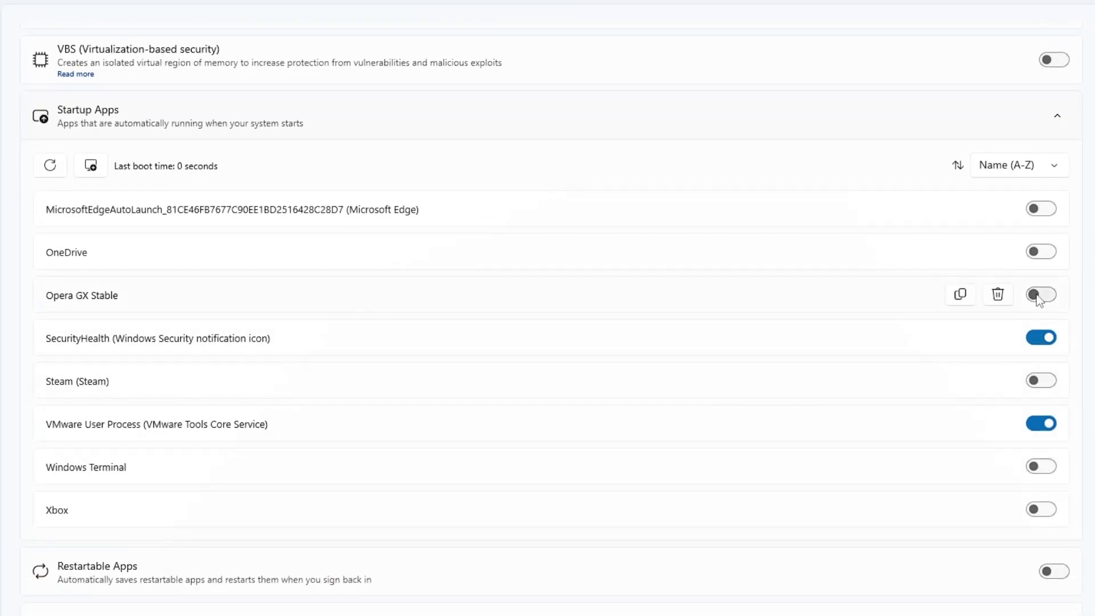
left_click(995, 301)
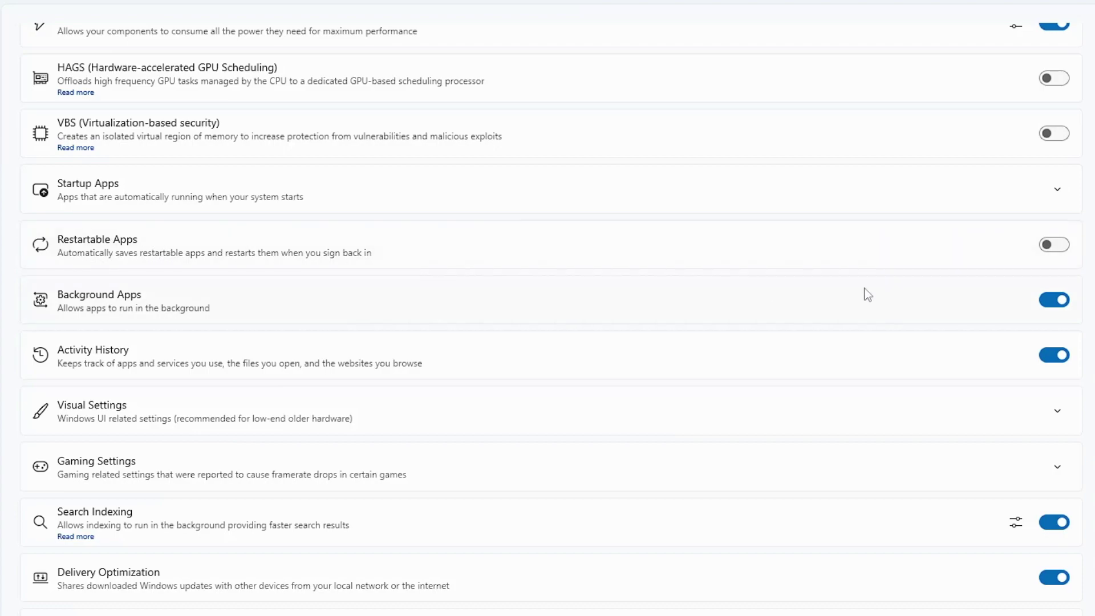
mouse_move(1050, 254)
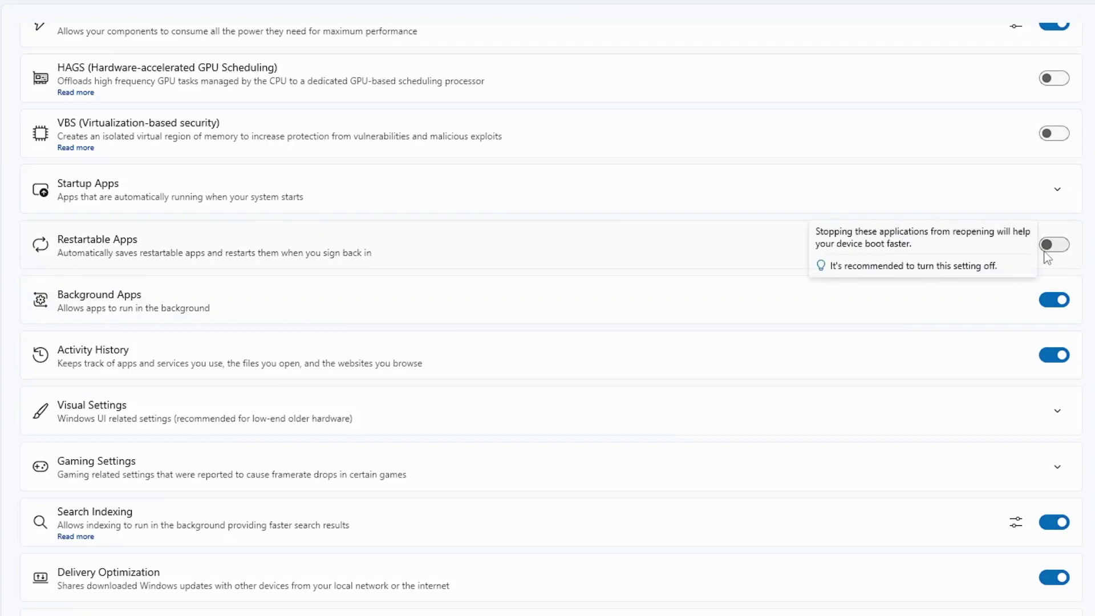
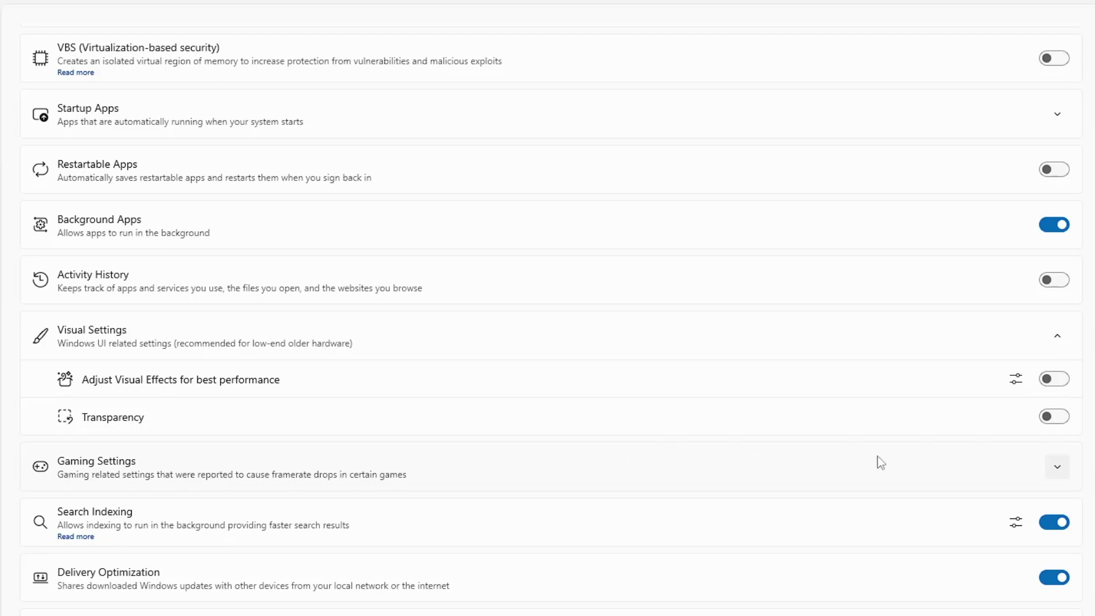
- Expand the Gaming Settings and turn off Superfetch
left_click(1057, 466)
scroll(453, 462, "down", 2)
scroll(453, 462, "down", 1)
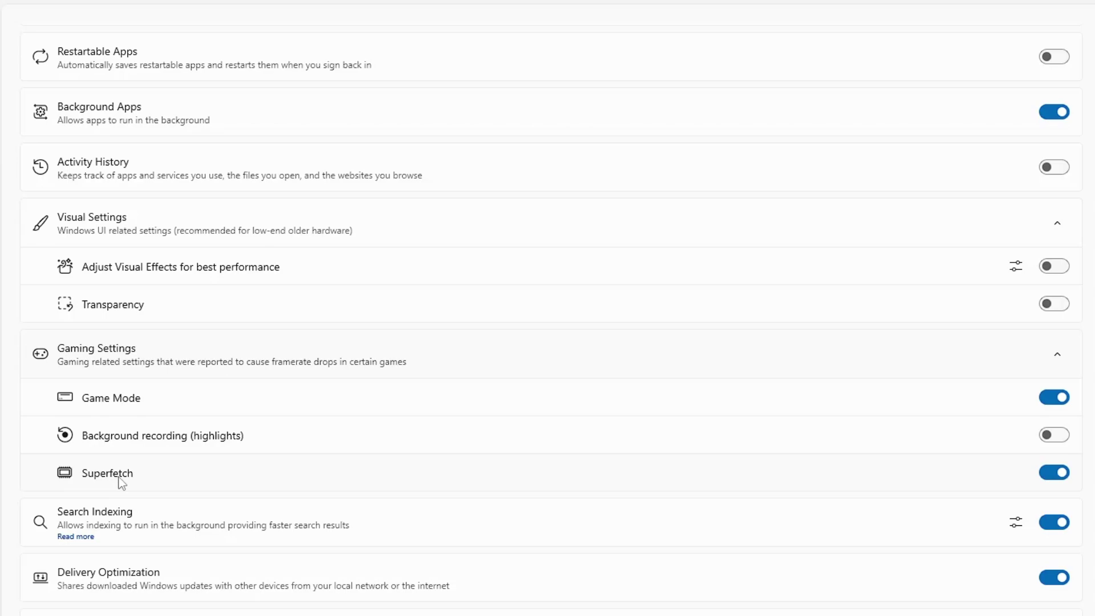
left_click(1059, 473)
mouse_move(1066, 579)
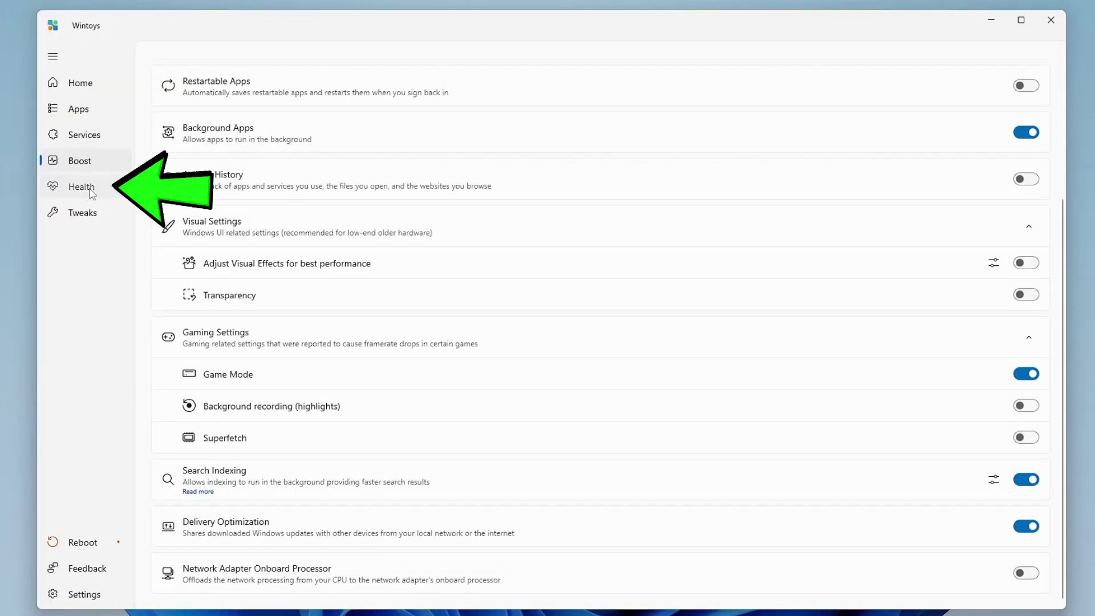
- Select DISM, SFC and CHKDSK as the repair tools in the Health settings
left_click(90, 191)
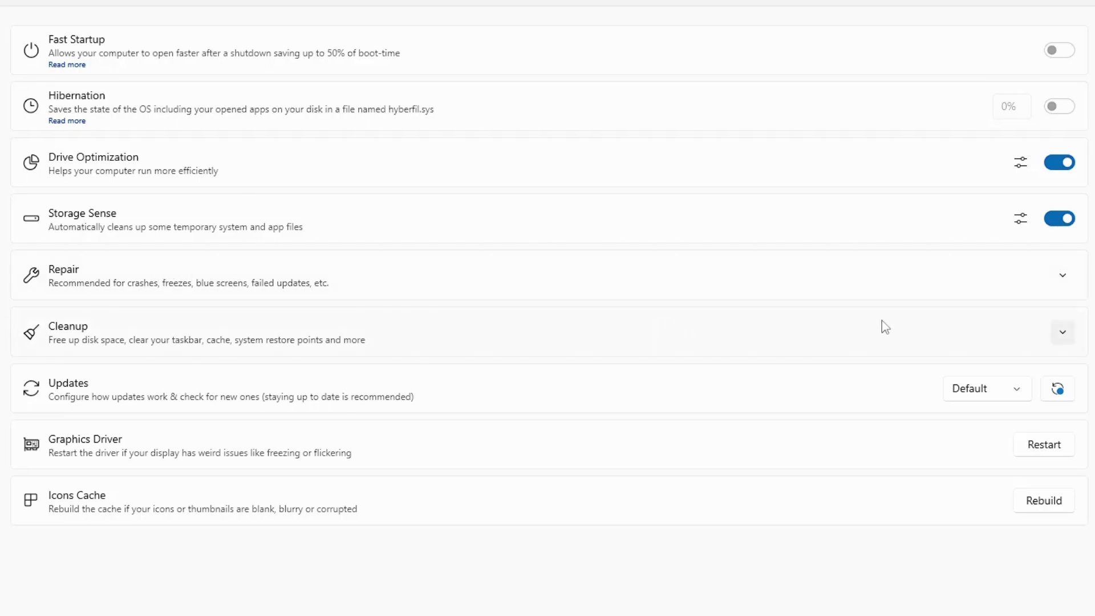
left_click(1064, 276)
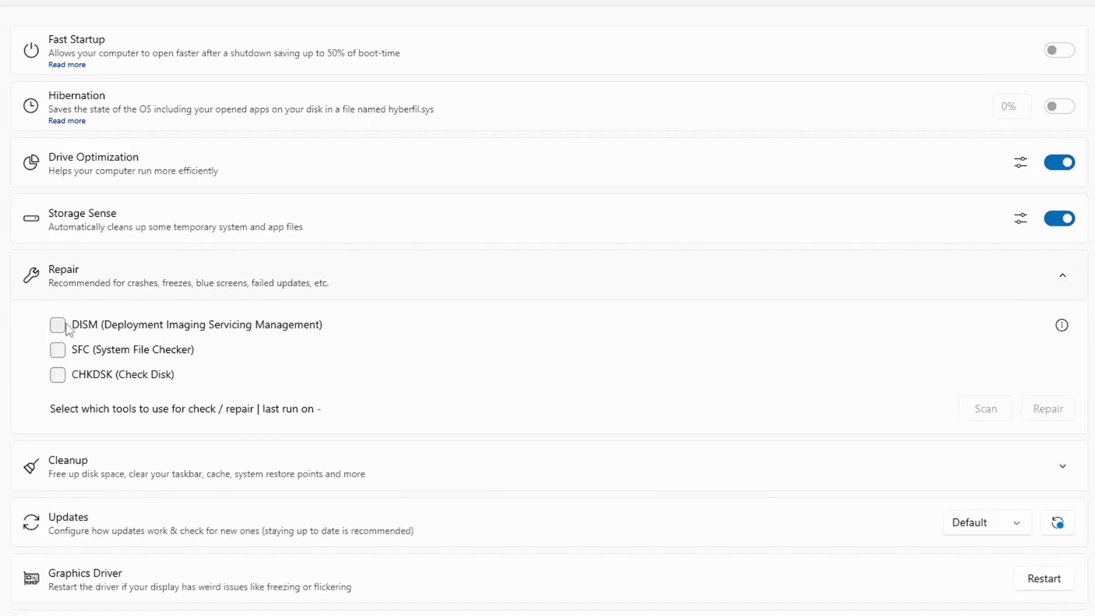
left_click(59, 326)
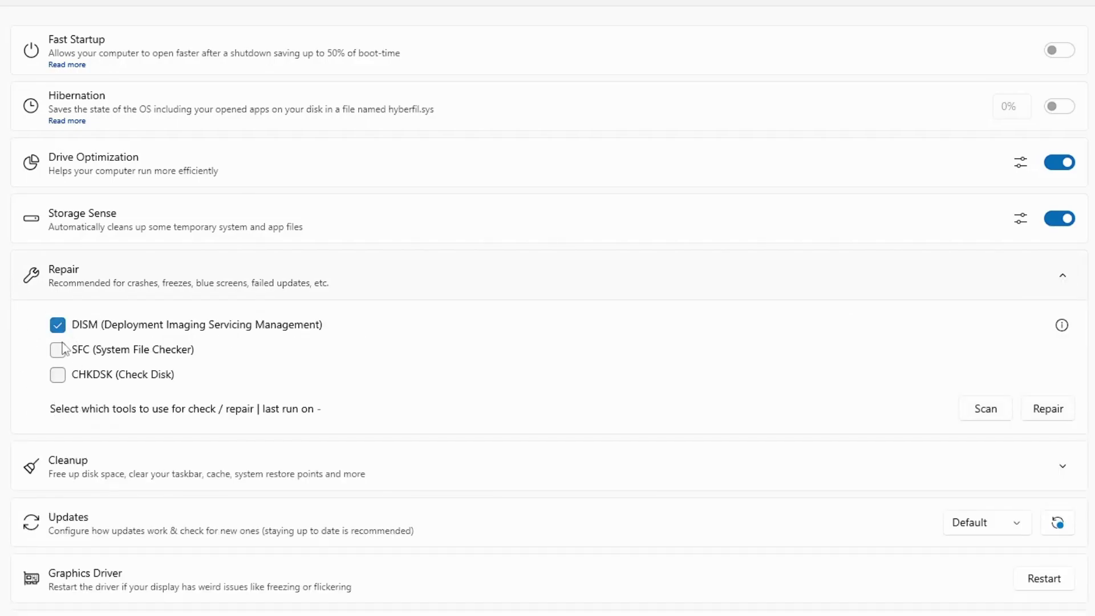
left_click(57, 350)
left_click(58, 381)
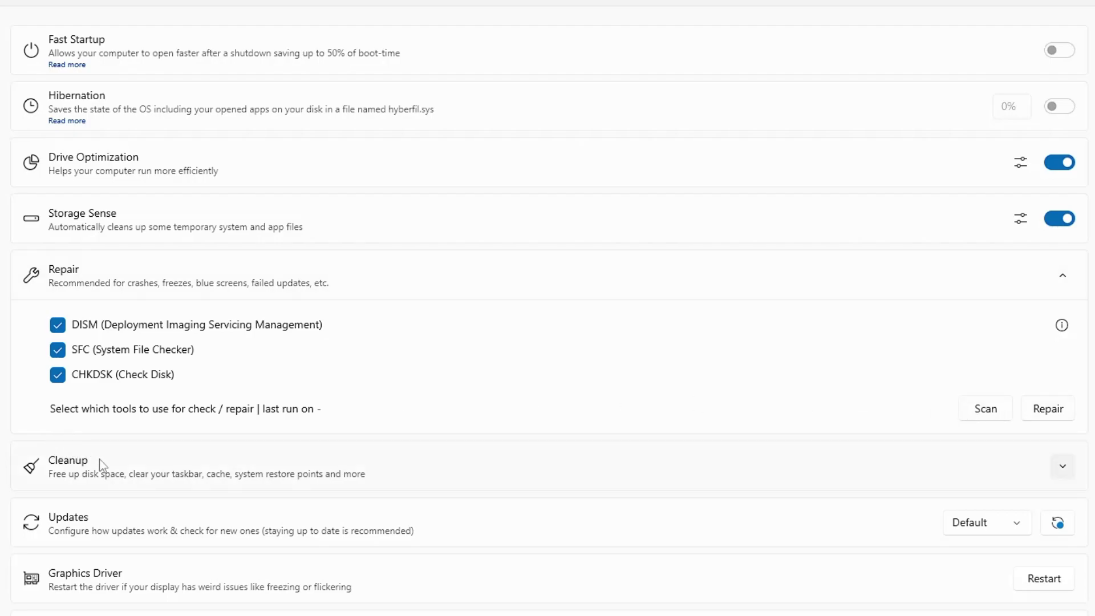
- Expand the Cleanup section and look through its cleaning options and the remaining Health settings
left_click(1038, 467)
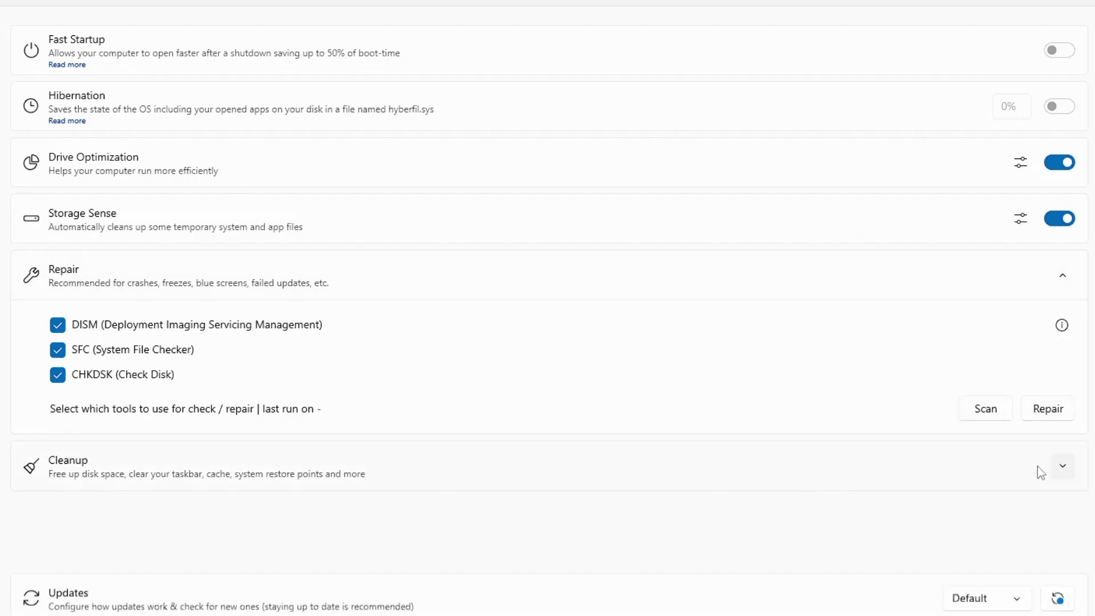
scroll(482, 478, "down", 3)
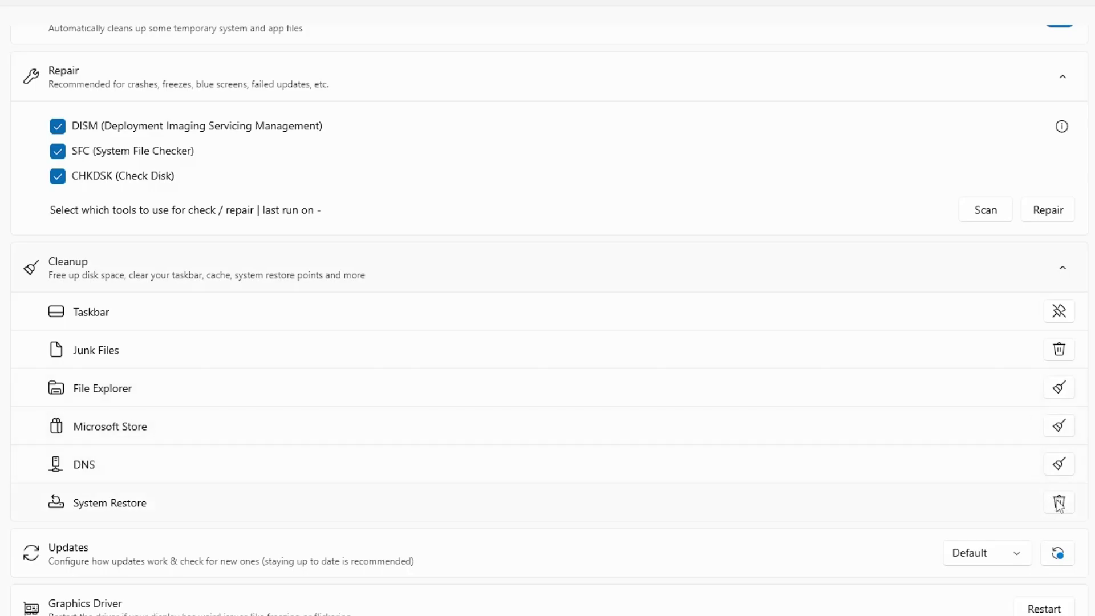
scroll(114, 539, "down", 1)
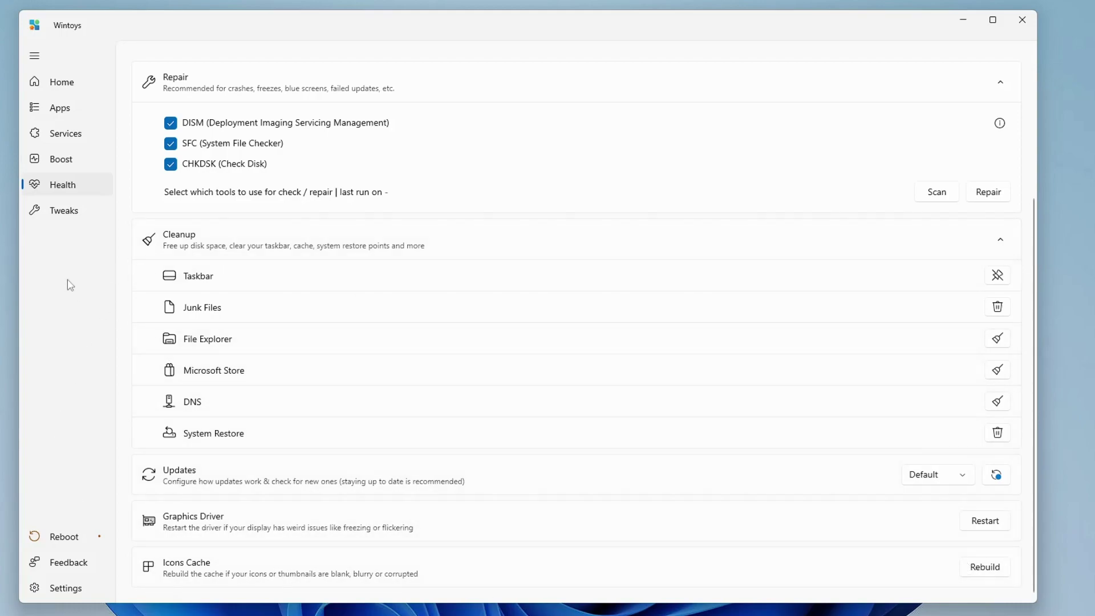
- Expand the Desktop and Start Menu tweaks and turn off Include Bing search results
left_click(69, 217)
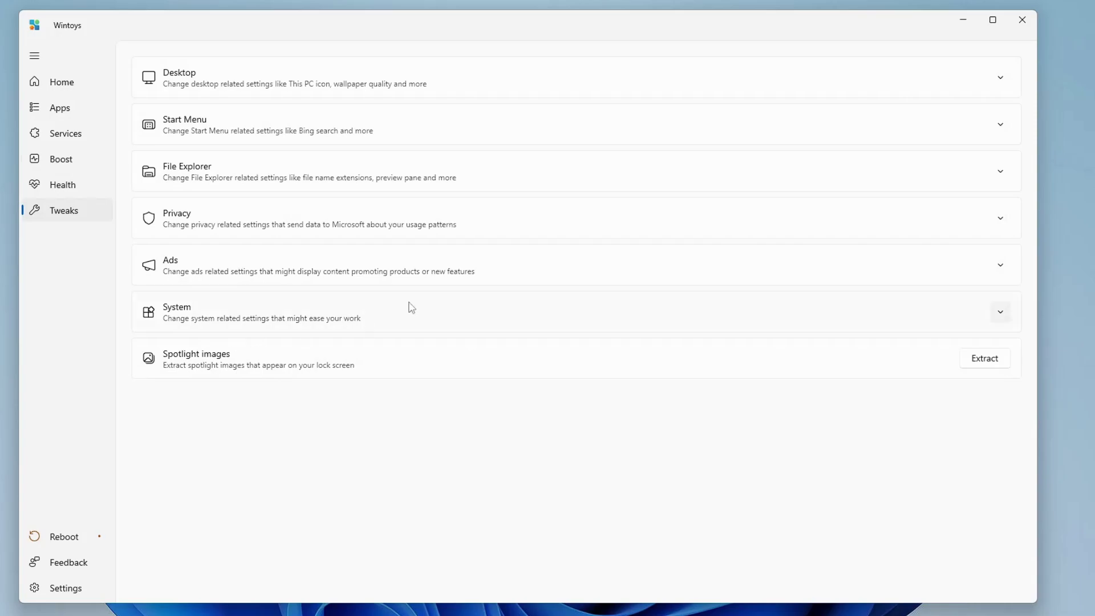
left_click(585, 91)
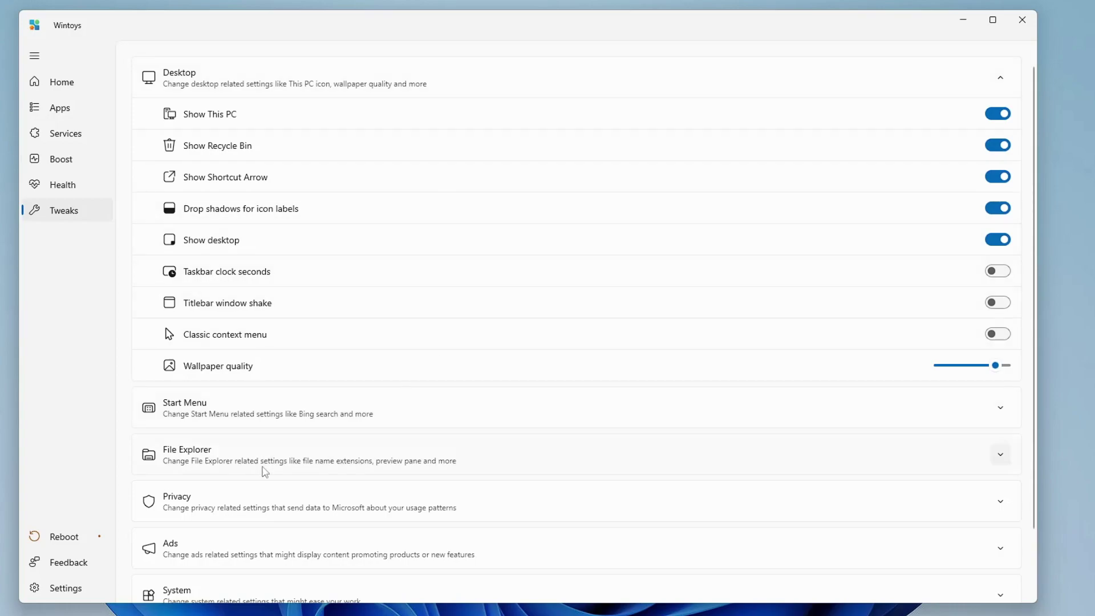
scroll(266, 464, "down", 2)
left_click(258, 332)
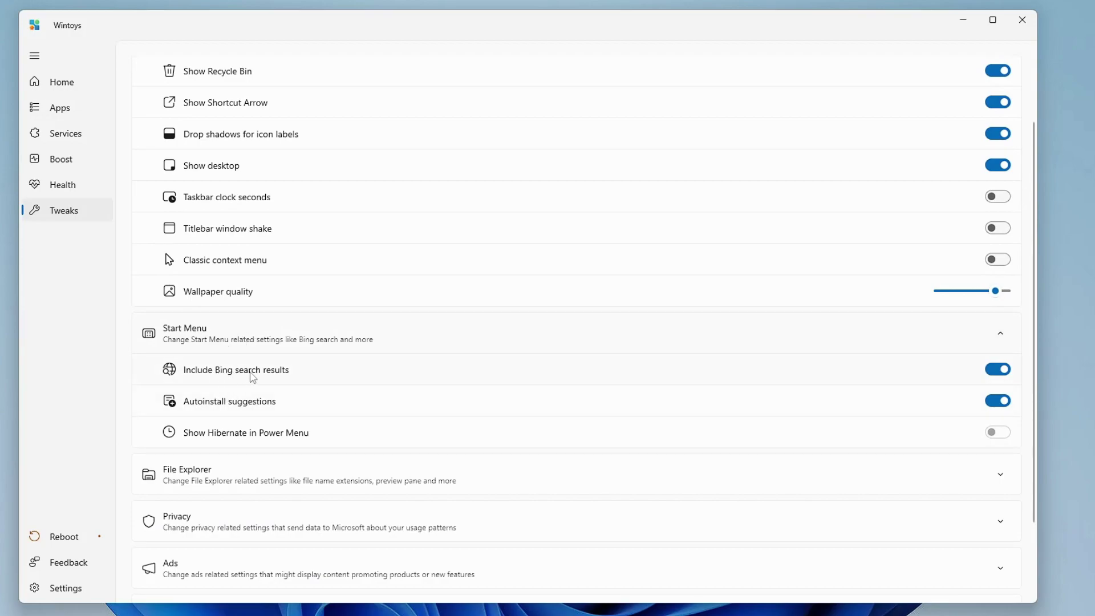
left_click(1002, 373)
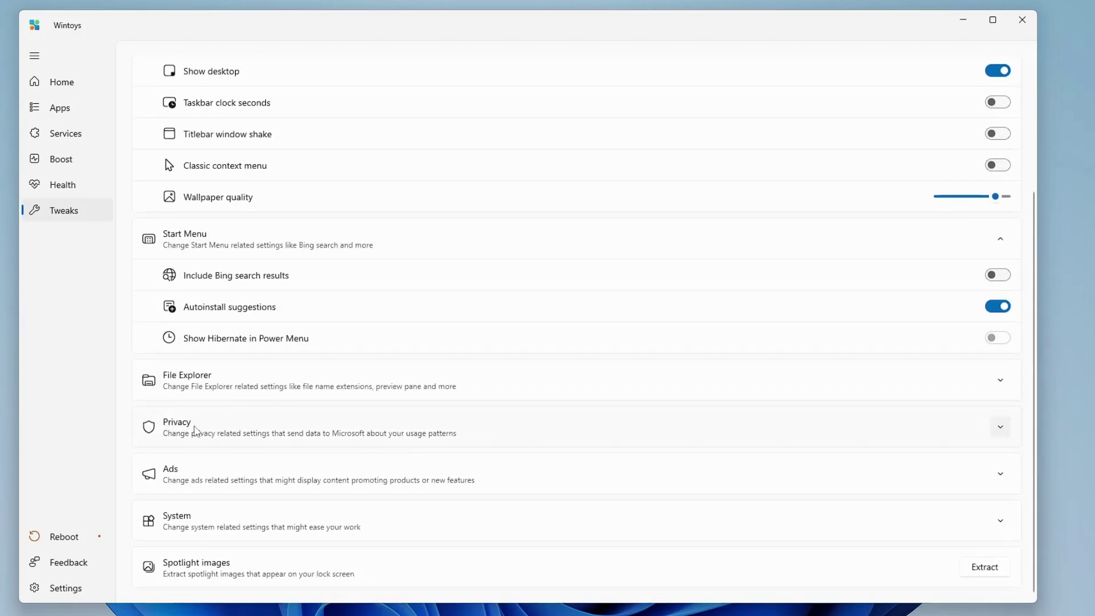
- Expand the File Explorer tweaks and look through the available options
left_click(212, 384)
scroll(221, 392, "down", 2)
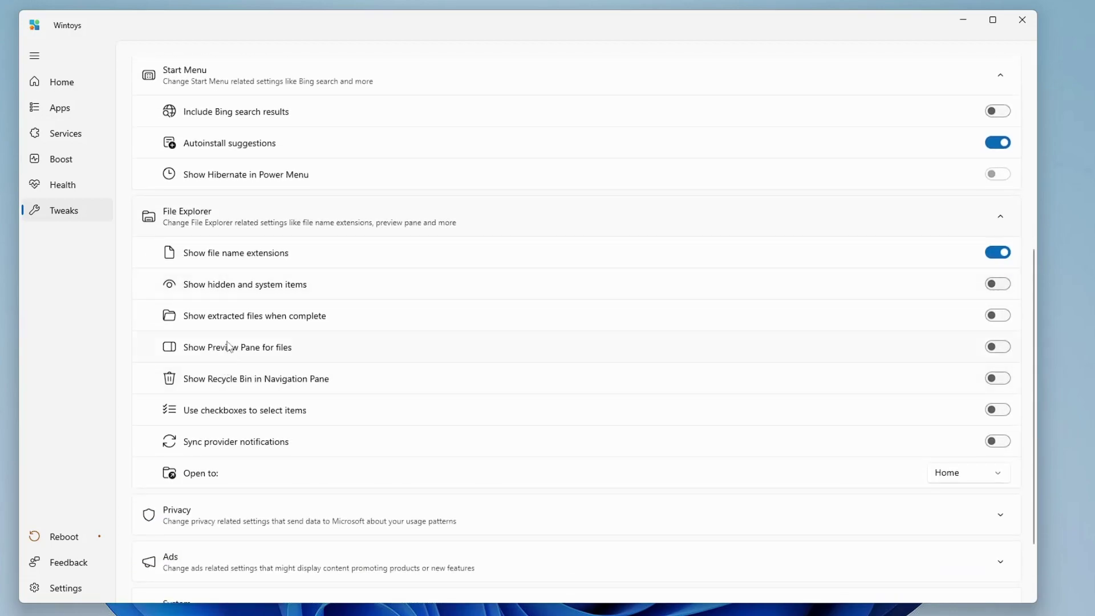
scroll(223, 342, "down", 2)
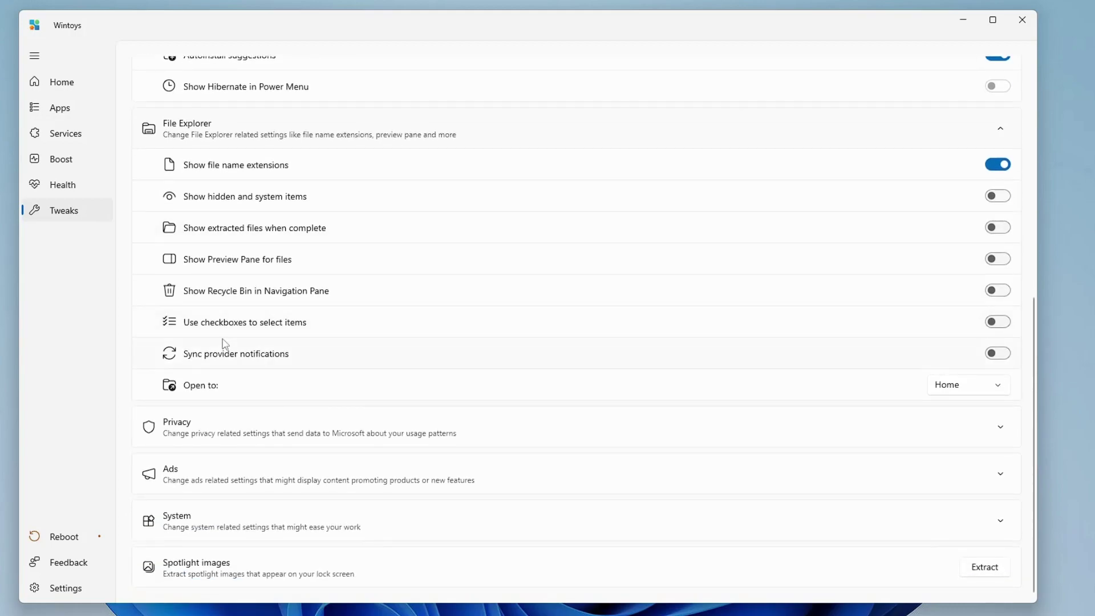